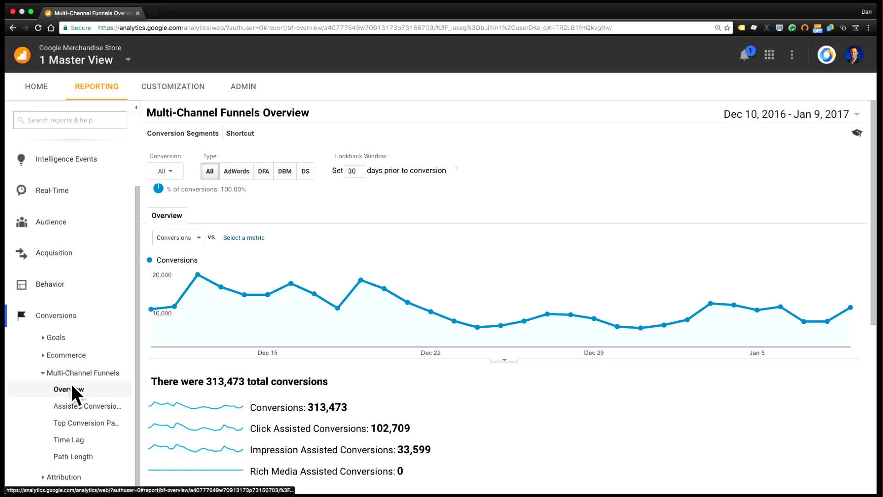
{"action": "left_click", "coordinate": [80, 366]}
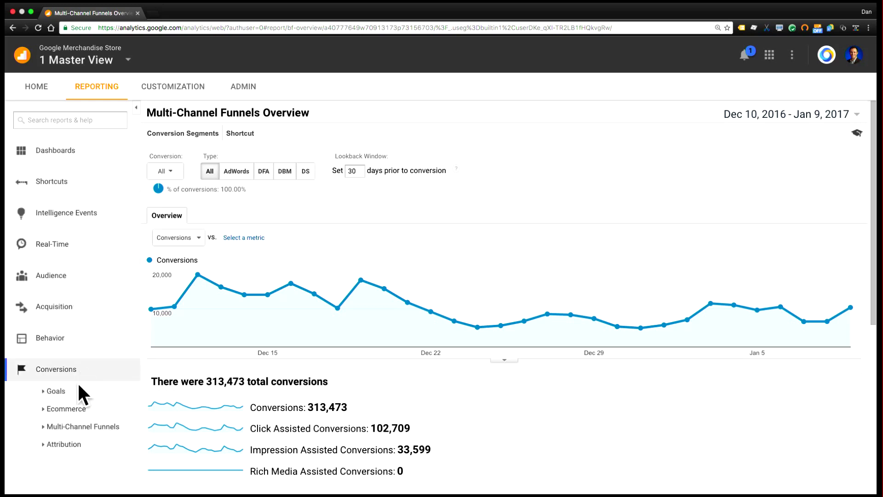
{"action": "left_click", "coordinate": [79, 424]}
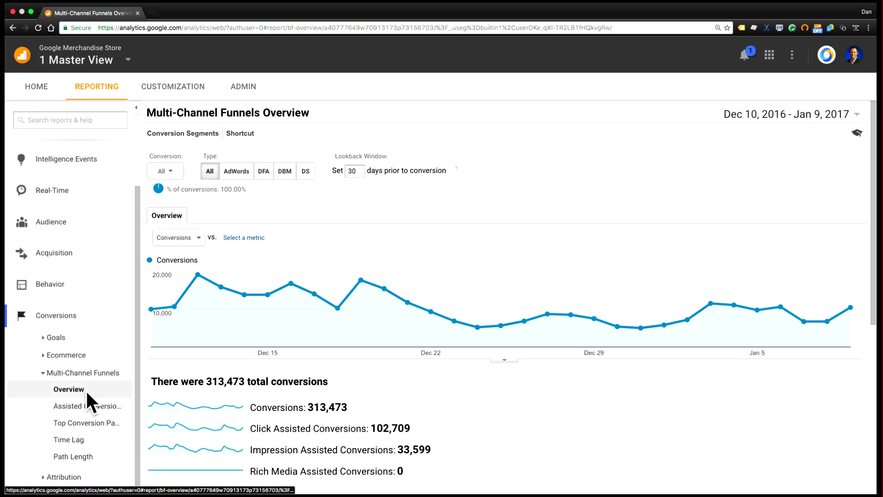
{"action": "mouse_move", "coordinate": [291, 402]}
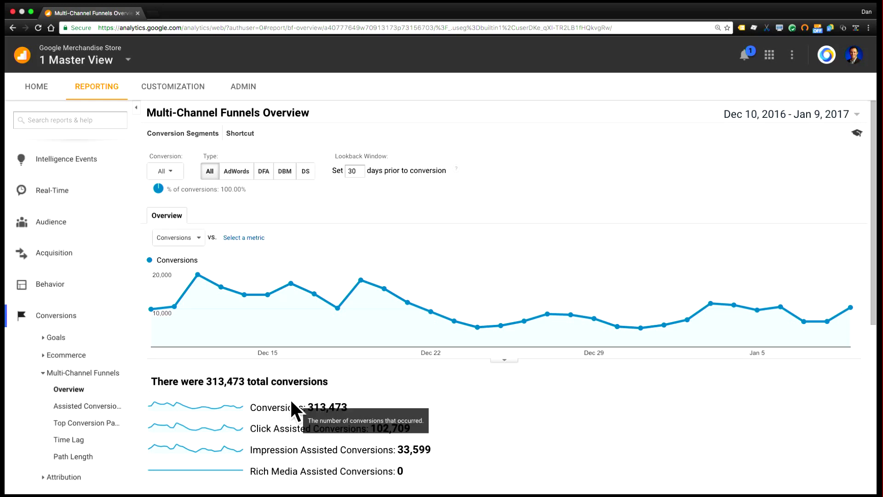
{"action": "scroll", "coordinate": [516, 389], "scroll_direction": "down", "scroll_amount": 6}
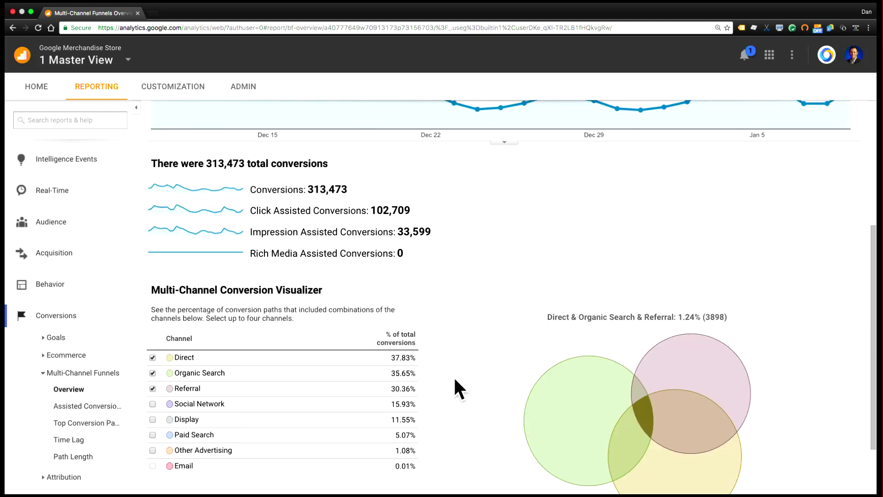
{"action": "scroll", "coordinate": [451, 379], "scroll_direction": "up", "scroll_amount": 3}
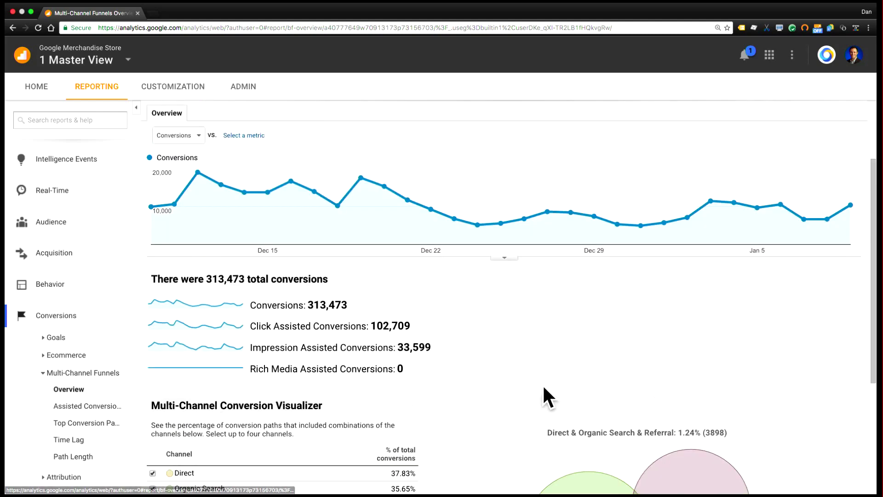
{"action": "scroll", "coordinate": [207, 228], "scroll_direction": "up", "scroll_amount": 3}
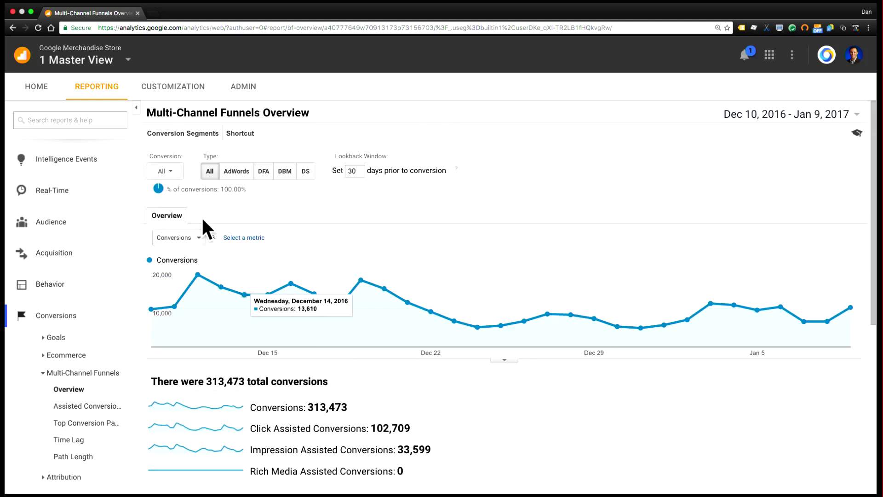
Uncheck the Goal and Floodlight conversion types, keeping only Ecommerce, and apply the filter.
{"action": "left_click", "coordinate": [174, 170]}
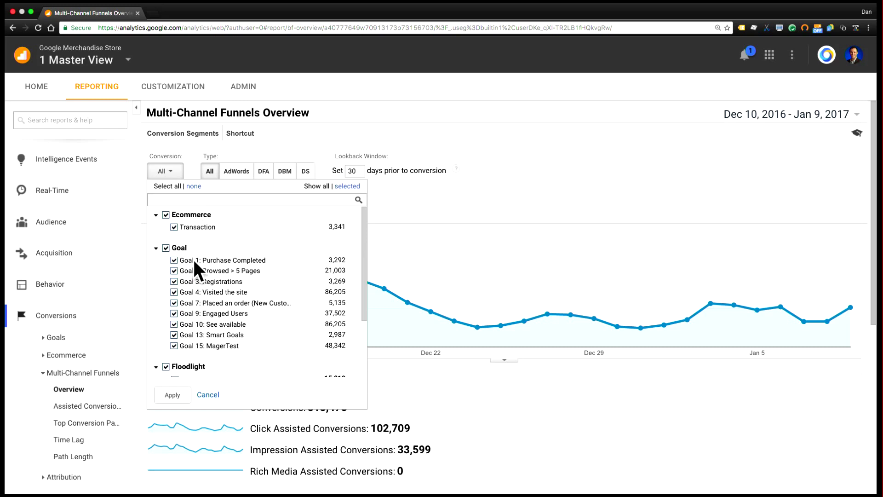
{"action": "left_click", "coordinate": [166, 247]}
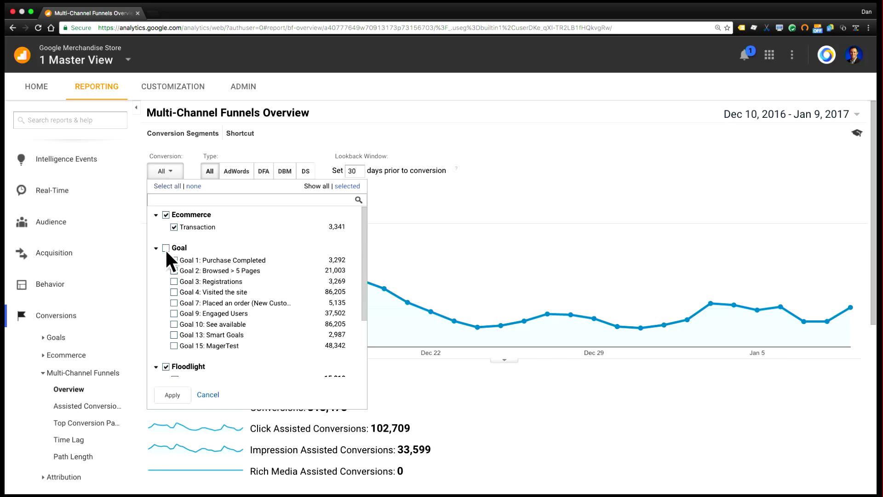
{"action": "left_click", "coordinate": [166, 366]}
{"action": "scroll", "coordinate": [216, 308], "scroll_direction": "down", "scroll_amount": 5}
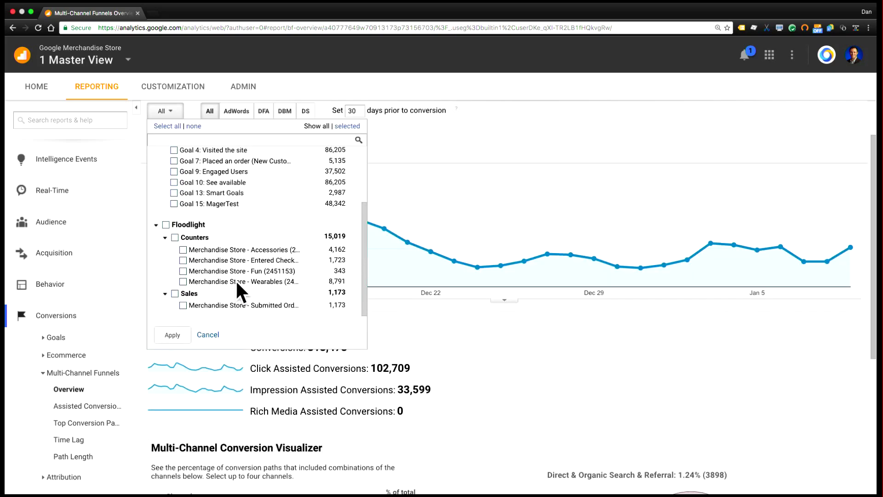
{"action": "scroll", "coordinate": [237, 282], "scroll_direction": "up", "scroll_amount": 5}
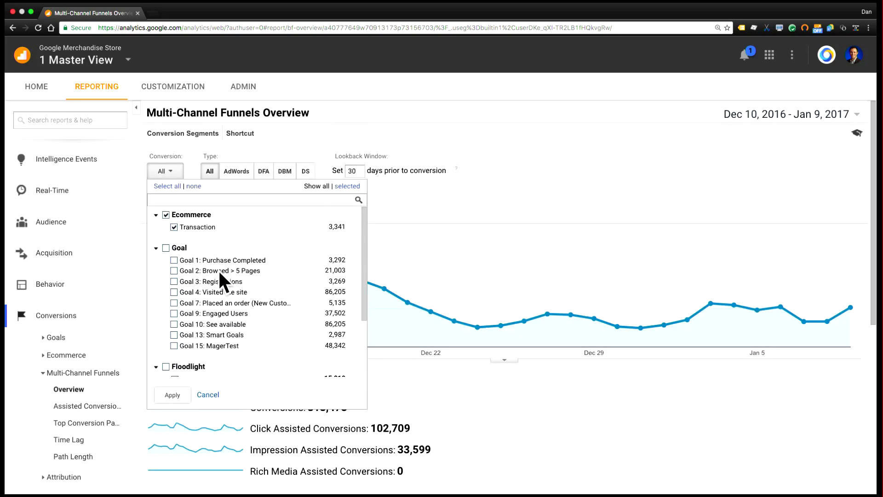
{"action": "left_click", "coordinate": [172, 395]}
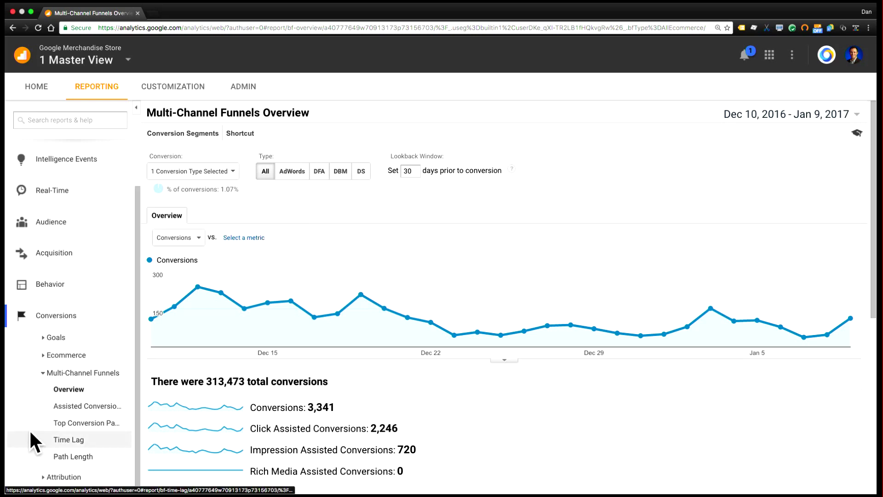
{"action": "left_click", "coordinate": [89, 403]}
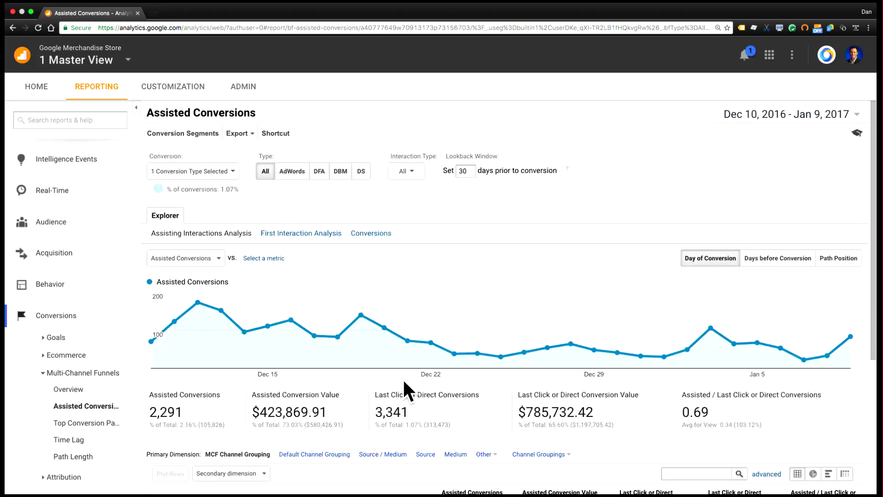
Scroll down to the channel table: Referral 1,637, Direct 1,321, Display 739 assisted conversions.
{"action": "scroll", "coordinate": [420, 382], "scroll_direction": "down", "scroll_amount": 5}
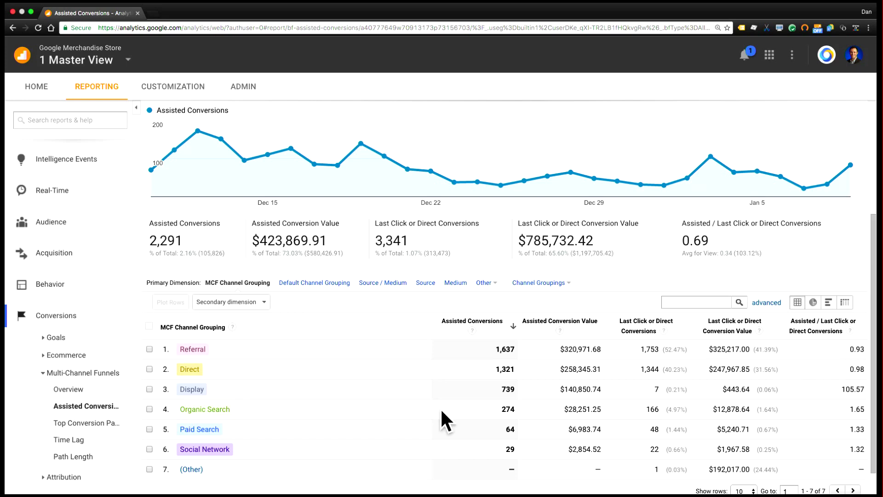
Open Top Conversion Paths and scroll through the path table led by Referral → Direct.
{"action": "left_click", "coordinate": [77, 417]}
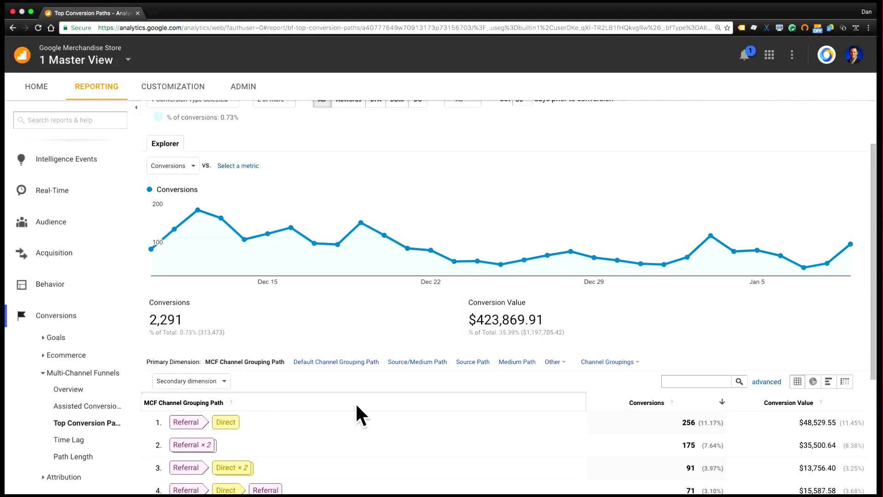
{"action": "scroll", "coordinate": [357, 406], "scroll_direction": "down", "scroll_amount": 3}
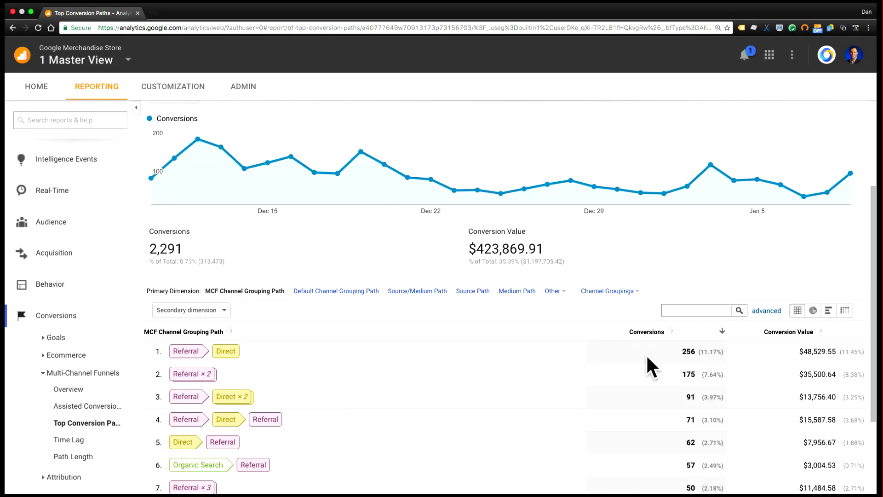
{"action": "scroll", "coordinate": [440, 376], "scroll_direction": "down", "scroll_amount": 5}
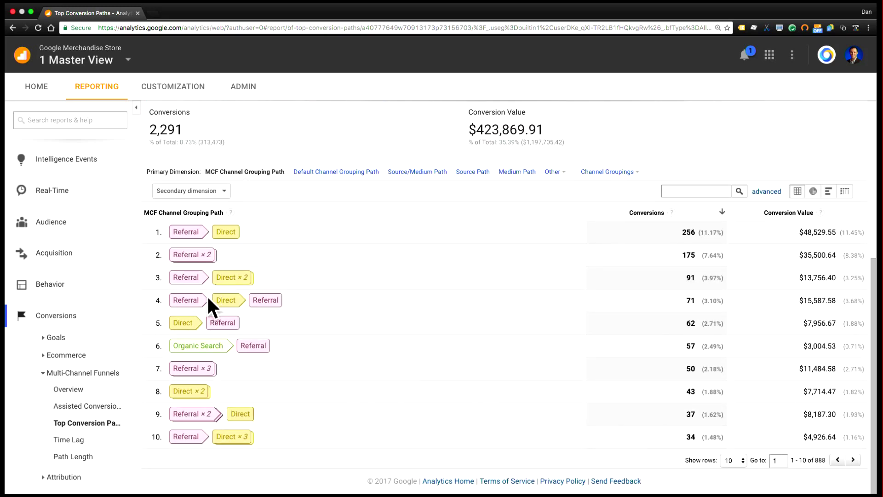
{"action": "scroll", "coordinate": [413, 316], "scroll_direction": "up", "scroll_amount": 3}
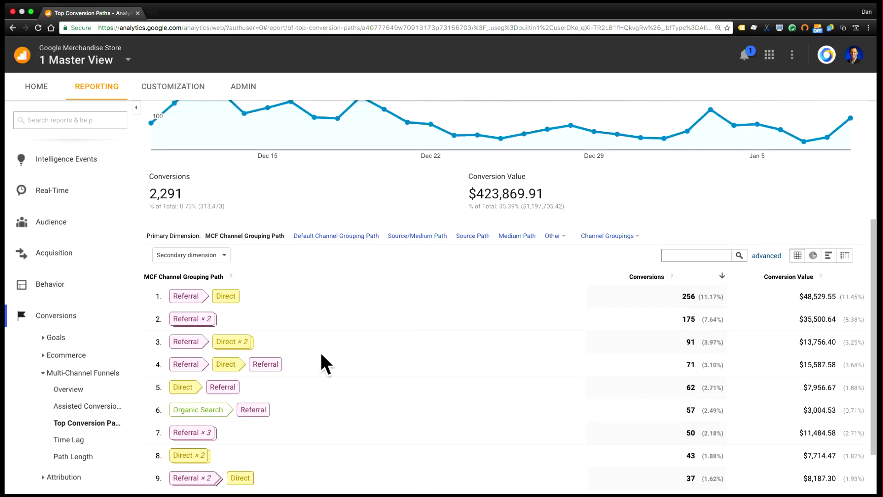
{"action": "scroll", "coordinate": [197, 387], "scroll_direction": "down", "scroll_amount": 2}
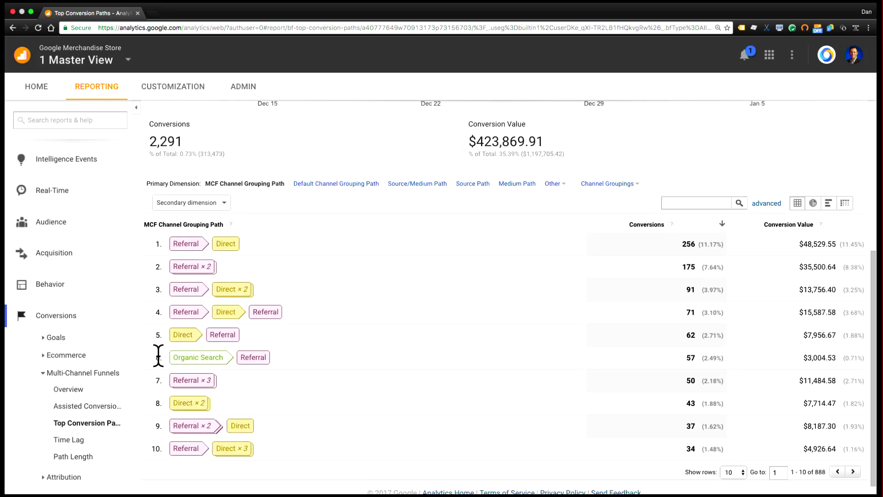
Highlight row 6's Organic Search path, its 57 conversions and conversion value.
{"action": "left_click_drag", "start_coordinate": [155, 358], "coordinate": [220, 359]}
{"action": "left_click", "coordinate": [245, 357]}
{"action": "left_click_drag", "start_coordinate": [679, 357], "coordinate": [700, 357]}
{"action": "left_click_drag", "start_coordinate": [802, 358], "coordinate": [834, 358]}
{"action": "scroll", "coordinate": [825, 362], "scroll_direction": "up", "scroll_amount": 5}
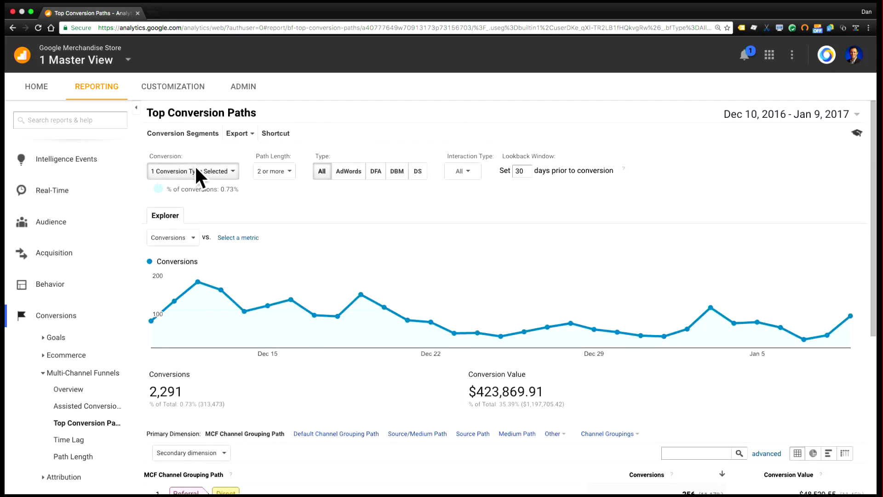
{"action": "left_click", "coordinate": [197, 167]}
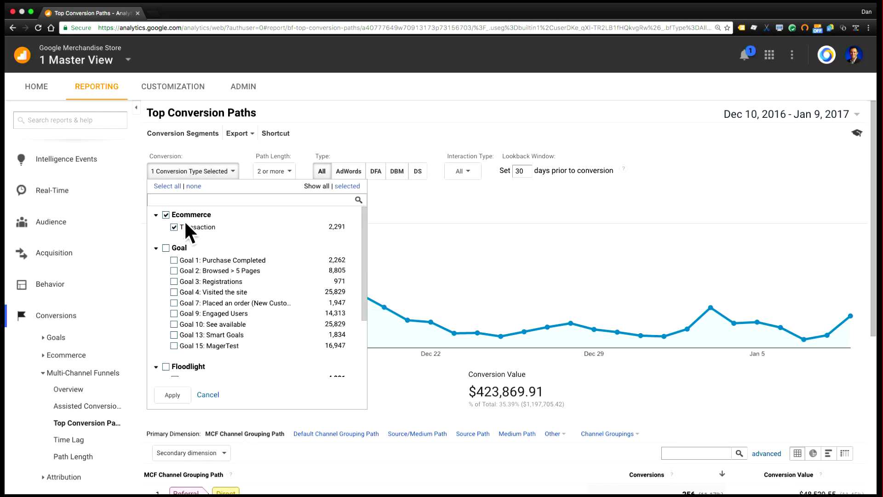
{"action": "left_click", "coordinate": [236, 149]}
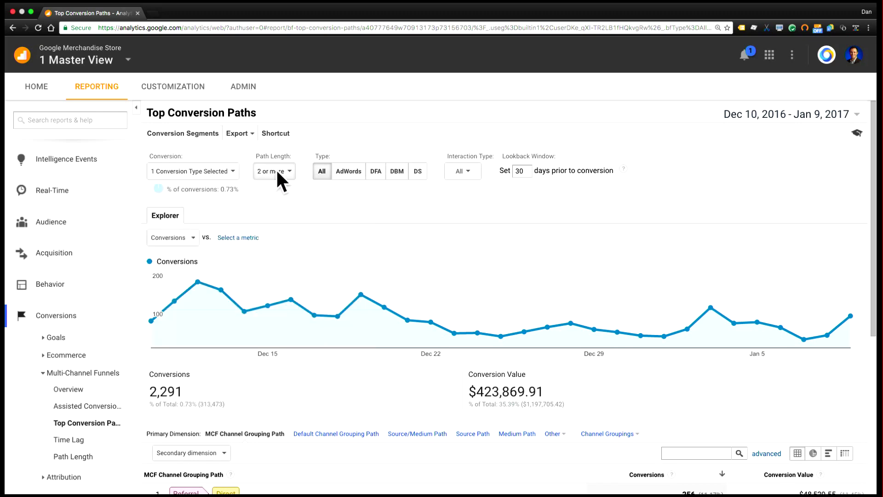
{"action": "left_click", "coordinate": [277, 173]}
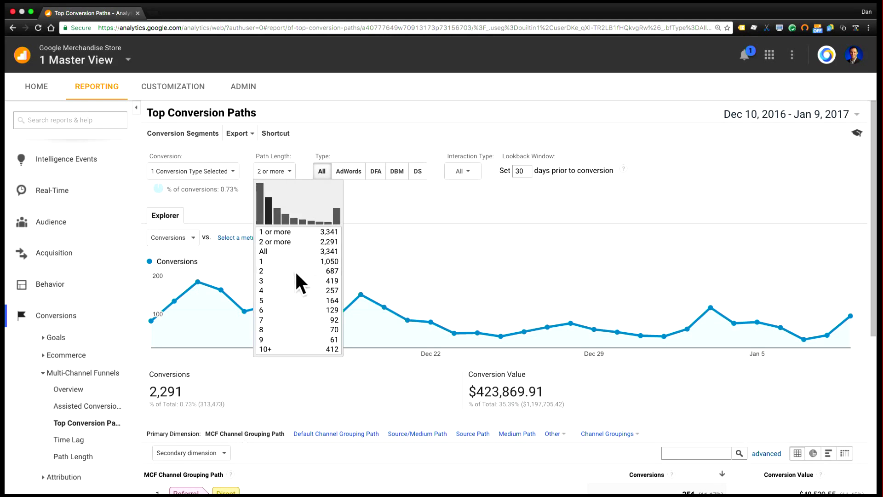
{"action": "left_click", "coordinate": [434, 202]}
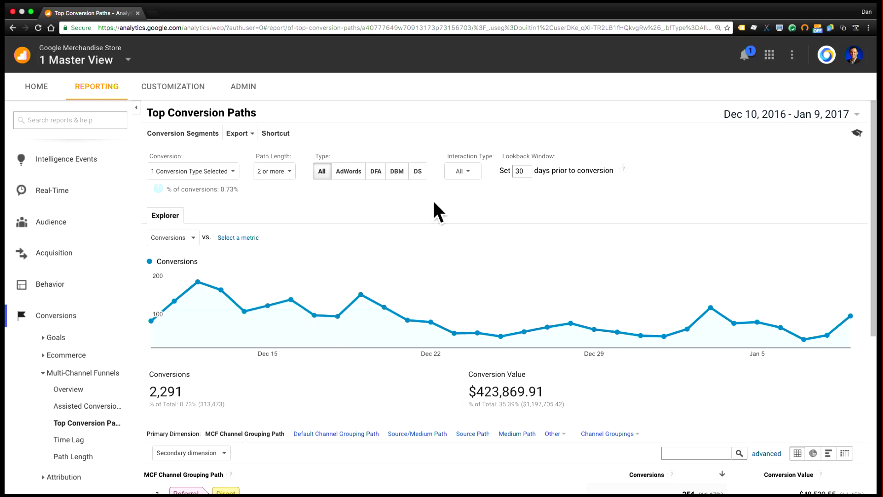
View the Time Lag report's day distribution, then move on to Path Length.
{"action": "left_click", "coordinate": [105, 441]}
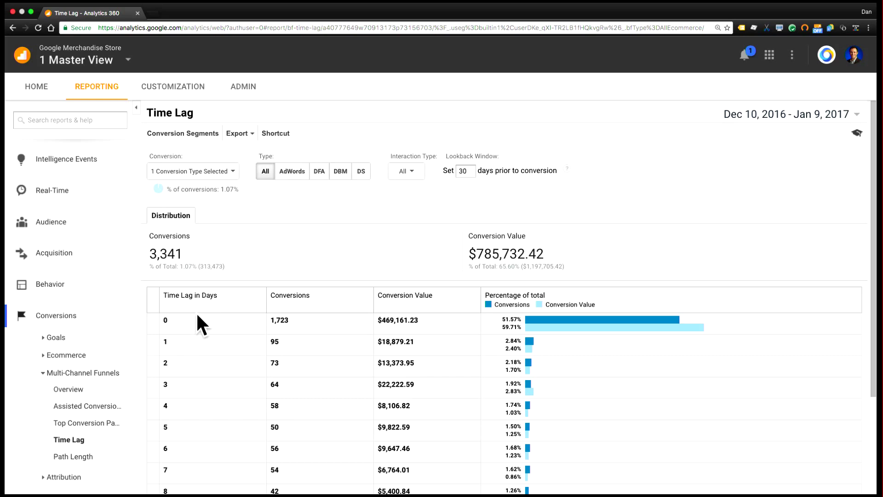
{"action": "scroll", "coordinate": [244, 328], "scroll_direction": "down", "scroll_amount": 3}
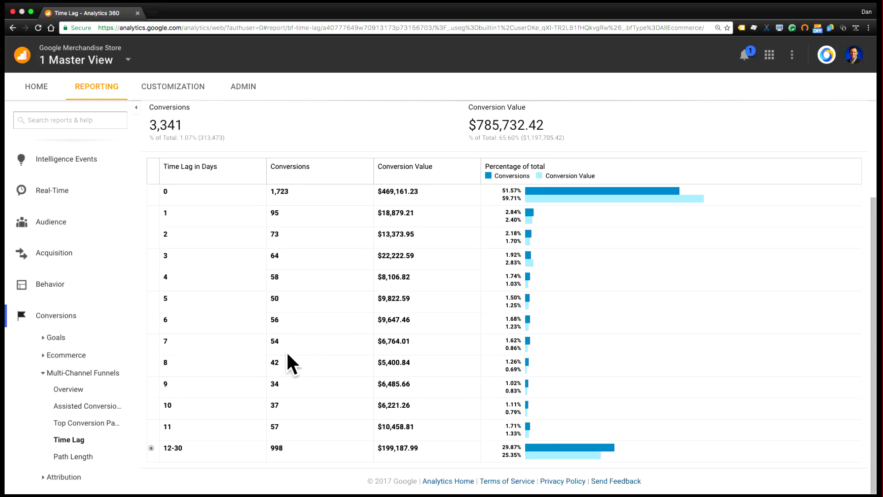
{"action": "scroll", "coordinate": [361, 284], "scroll_direction": "up", "scroll_amount": 2}
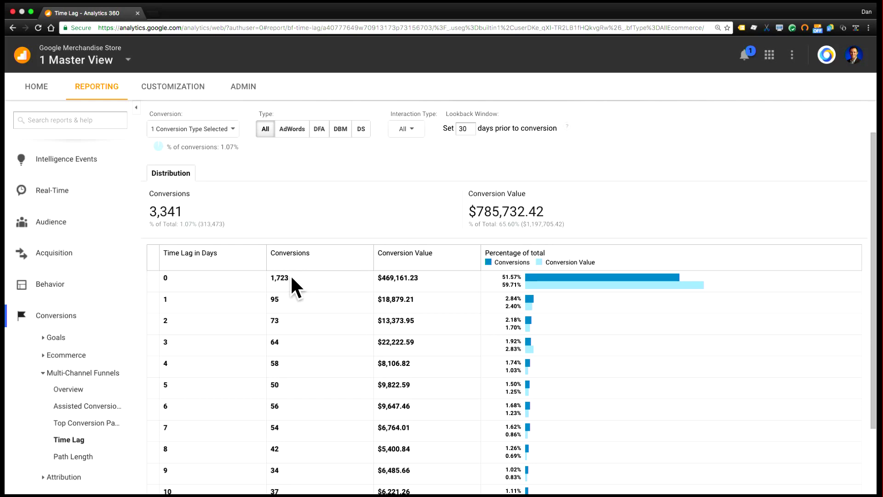
{"action": "scroll", "coordinate": [226, 331], "scroll_direction": "down", "scroll_amount": 3}
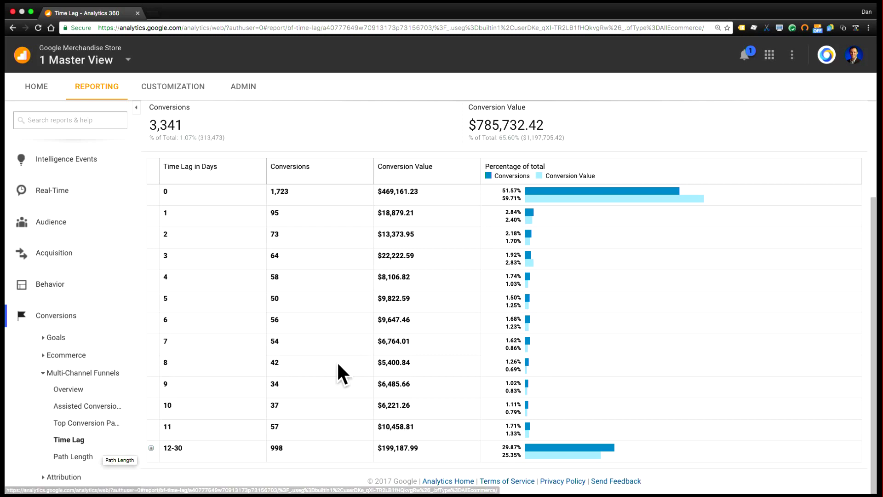
{"action": "scroll", "coordinate": [322, 367], "scroll_direction": "up", "scroll_amount": 3}
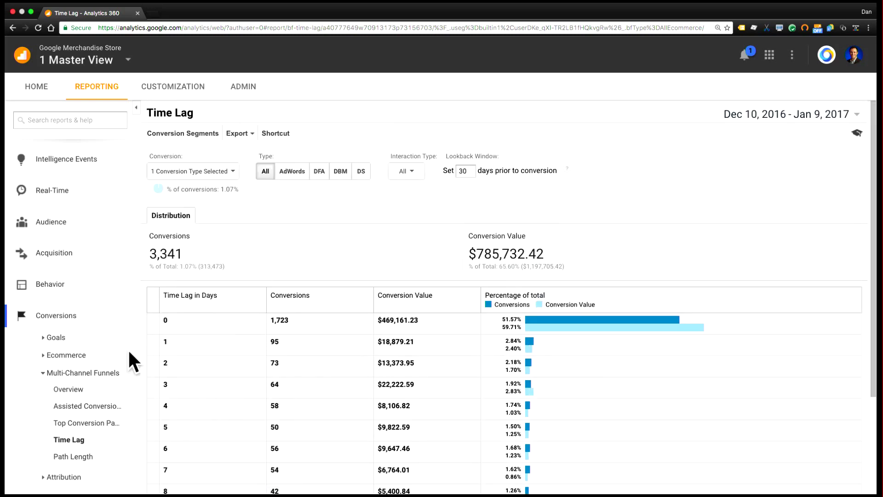
{"action": "left_click", "coordinate": [81, 448]}
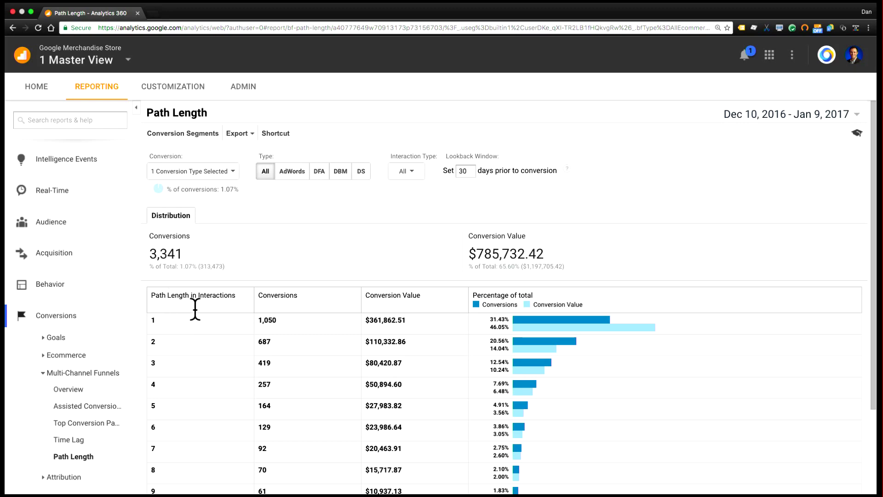
Highlight the 31.43% share of single-interaction paths and scroll the Path Length table.
{"action": "left_click_drag", "start_coordinate": [489, 320], "coordinate": [510, 320]}
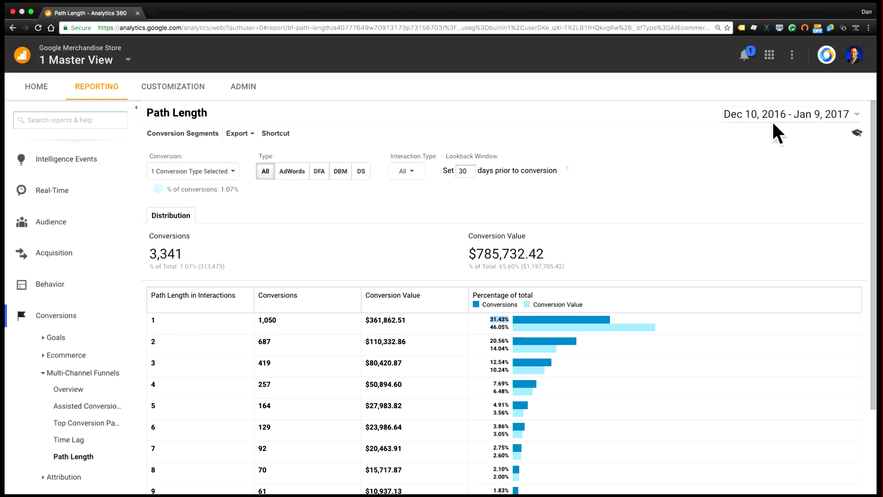
{"action": "scroll", "coordinate": [187, 337], "scroll_direction": "down", "scroll_amount": 3}
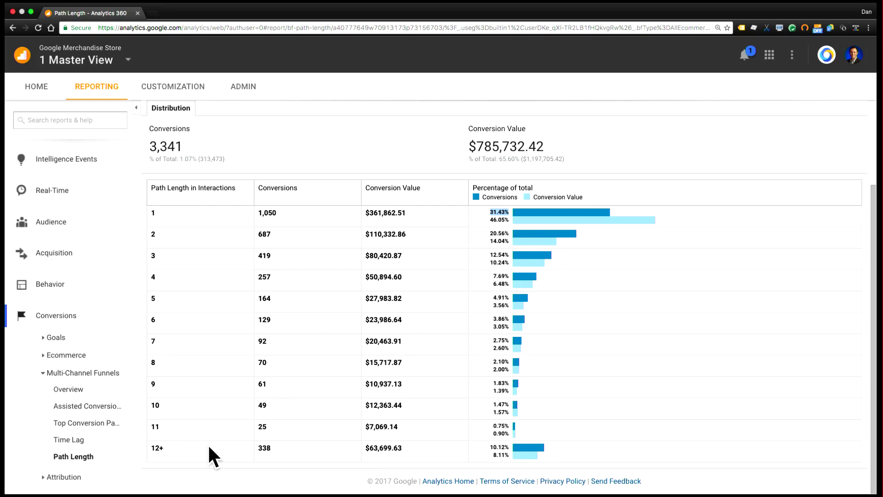
{"action": "scroll", "coordinate": [232, 434], "scroll_direction": "up", "scroll_amount": 3}
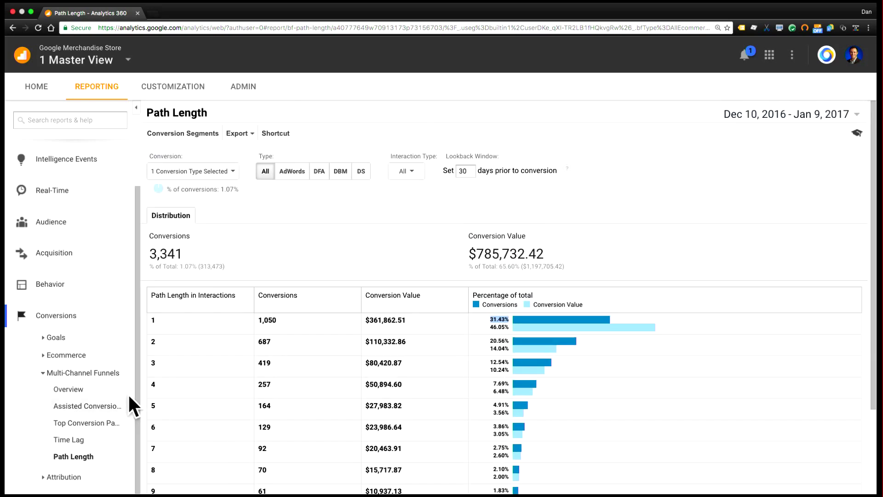